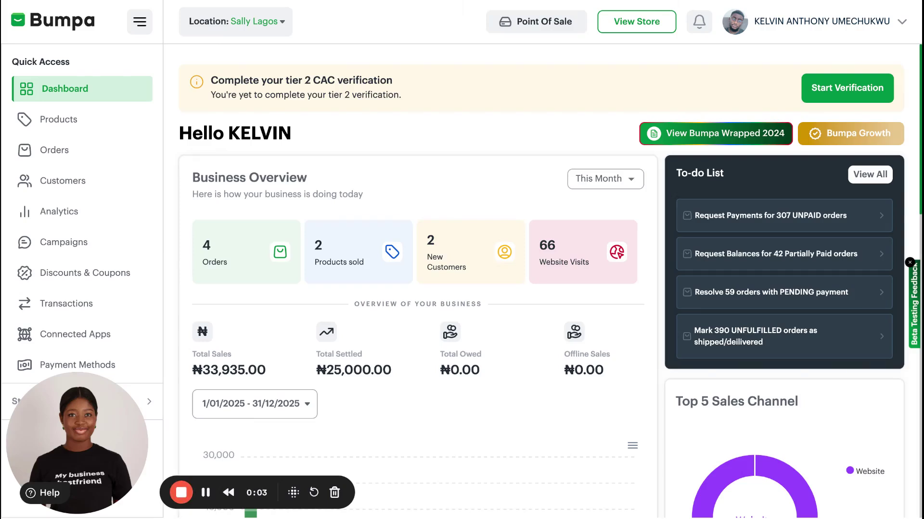
- Go to Products and start a new product with the Add New Product form
left_click(41, 123)
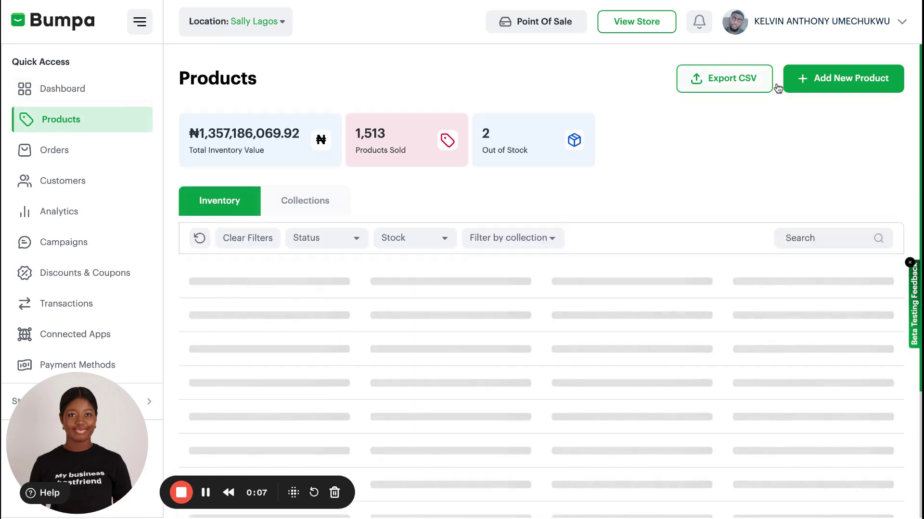
left_click(817, 80)
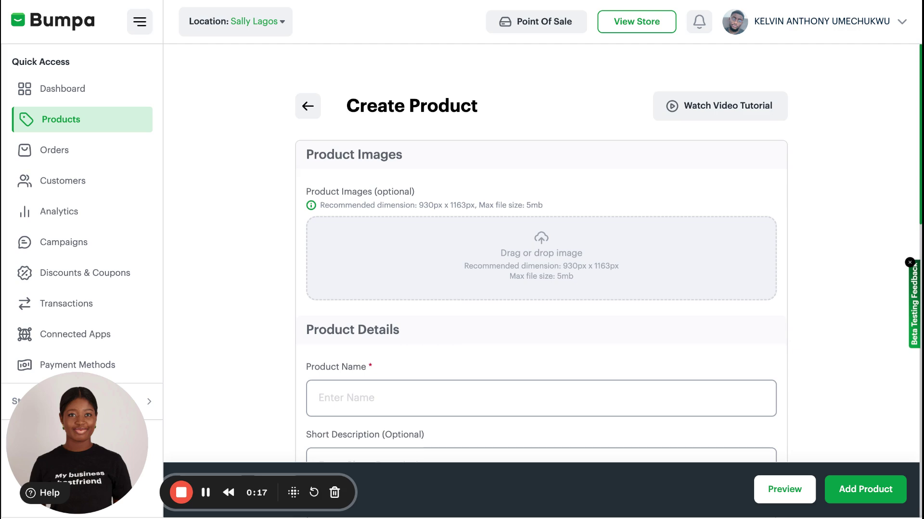
- Upload the brown handbag photo without cropping and name the product 'Chanel Brown Handbag'
left_click(527, 260)
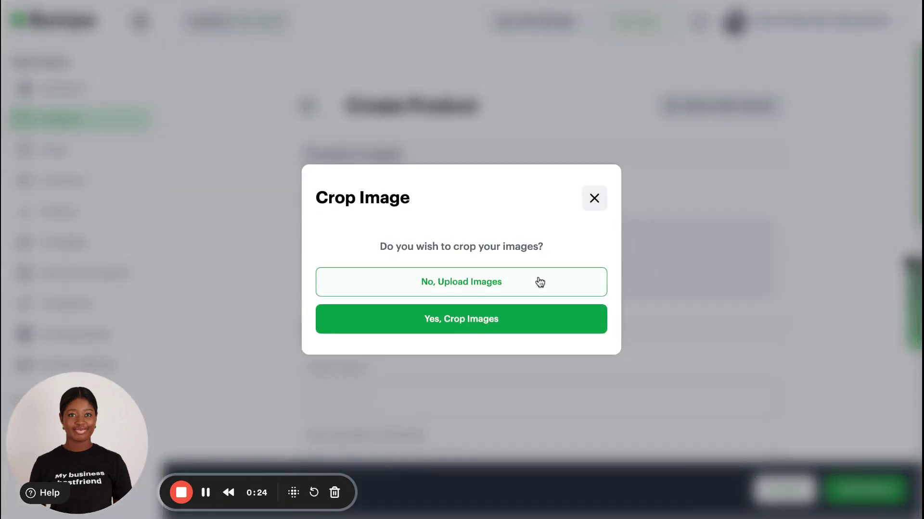
left_click(466, 283)
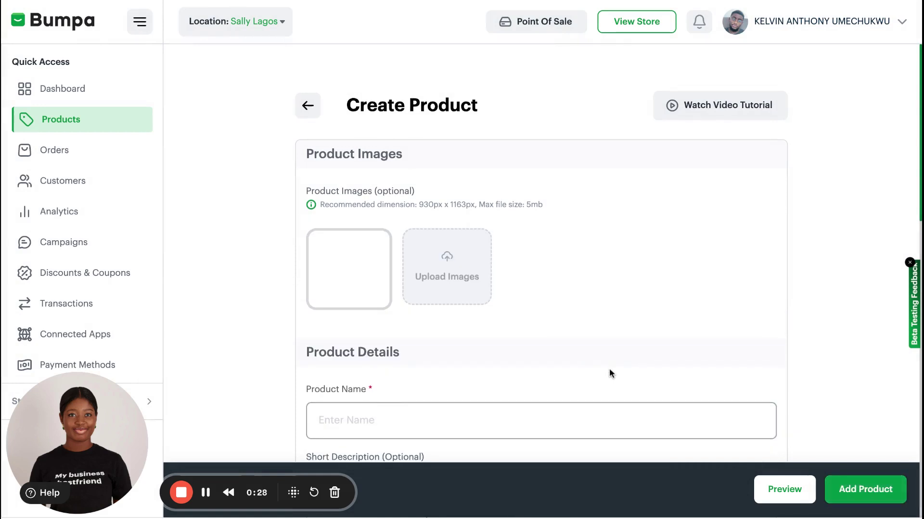
scroll(609, 369, "down", 2)
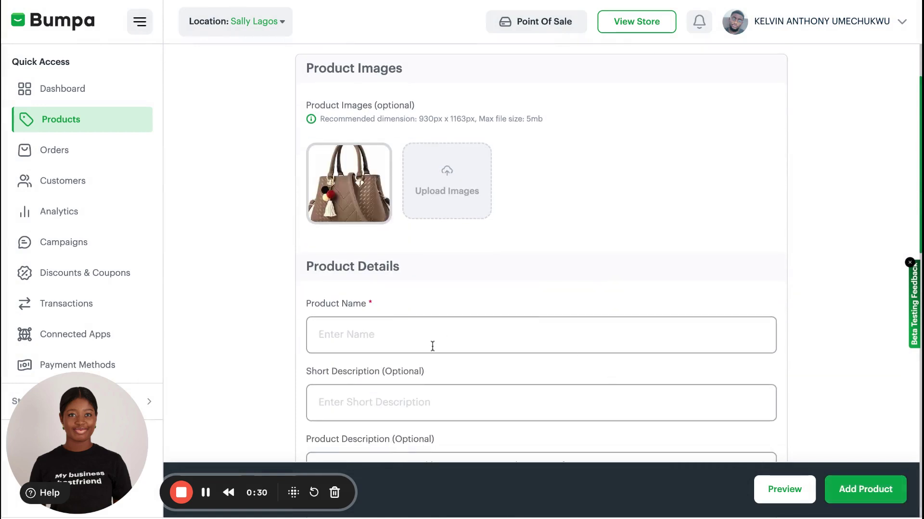
left_click(333, 333)
type("Chanel Brown")
type(" Handbag")
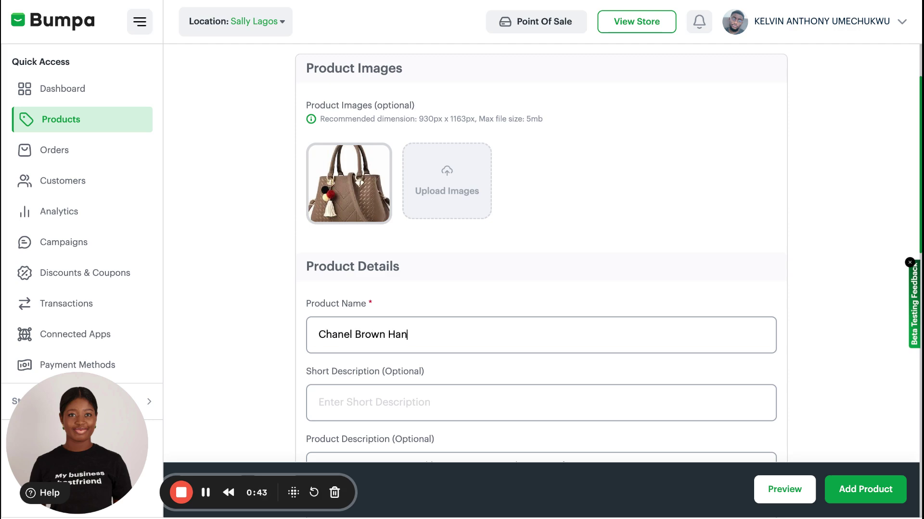
- Set the short description to 'Brown handbag for professional women'
left_click(343, 404)
scroll(342, 404, "down", 2)
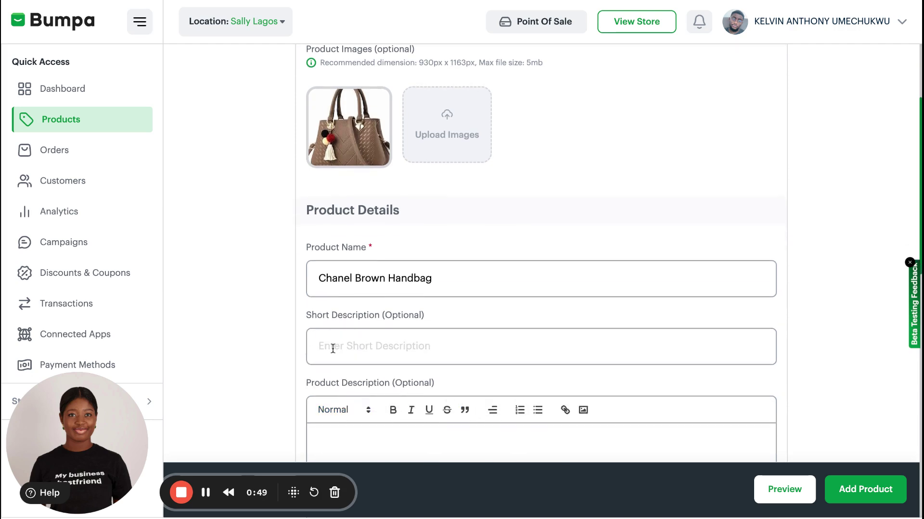
type("Brown handbag for professional woman")
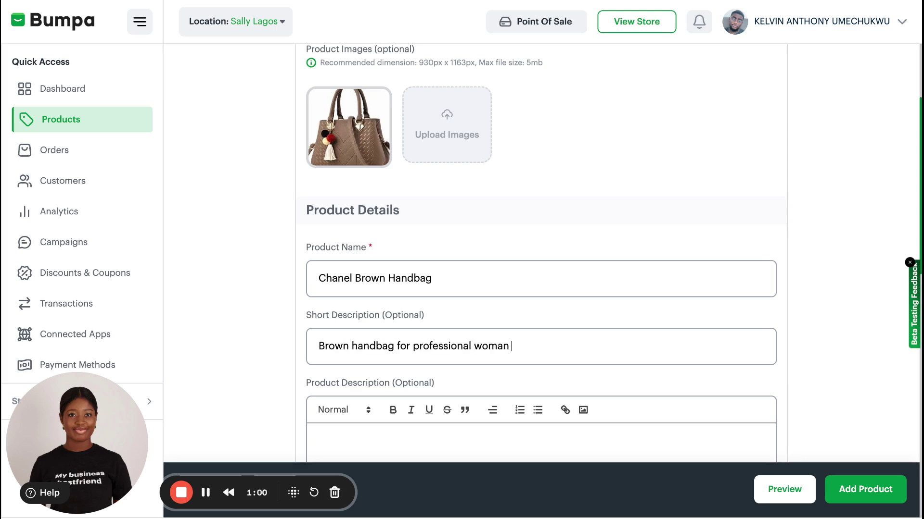
key("BackSpace")
key("BackSpace")
key("BackSpace")
type("en")
scroll(378, 389, "down", 2)
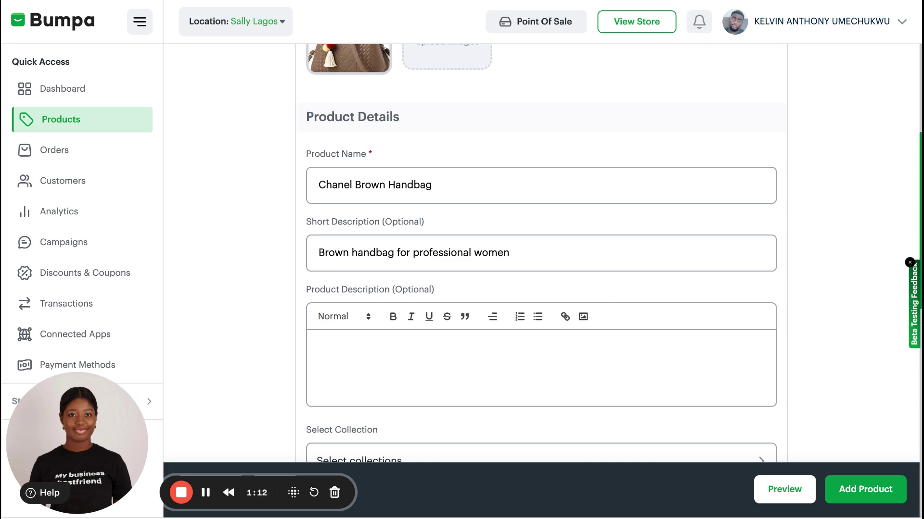
- Paste the full paragraph describing the handbag's size, strap and uses into Product Description
left_click(326, 353)
type("Brown, 6-inch hand bag with purse and leather strap suitable for office, church or professional outing. The handbag can fit a phone, jewelry, small laptop, and cooler.")
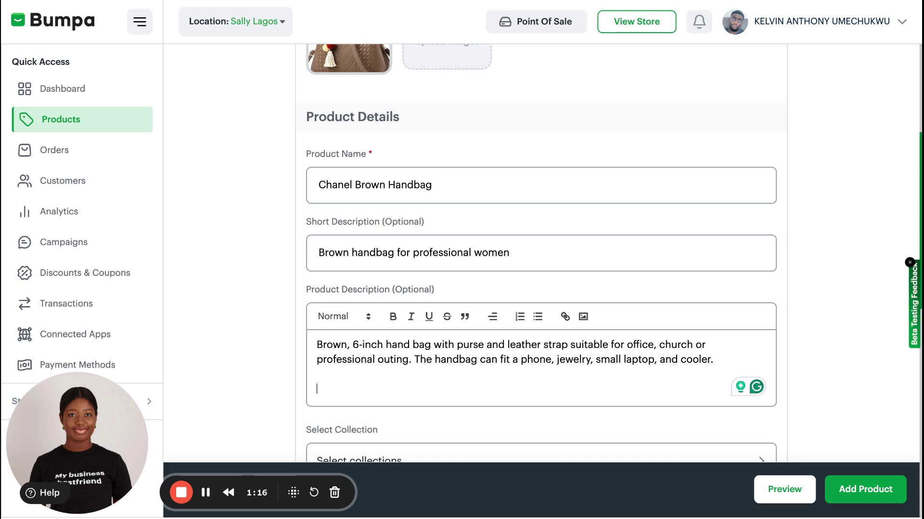
scroll(439, 371, "down", 4)
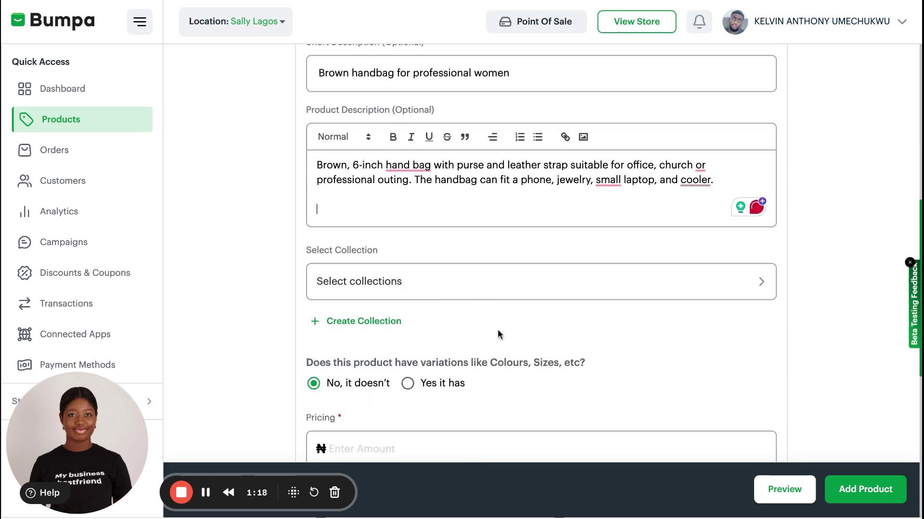
key("Return")
- Create and save a new product collection named 'Handbags'
left_click(368, 322)
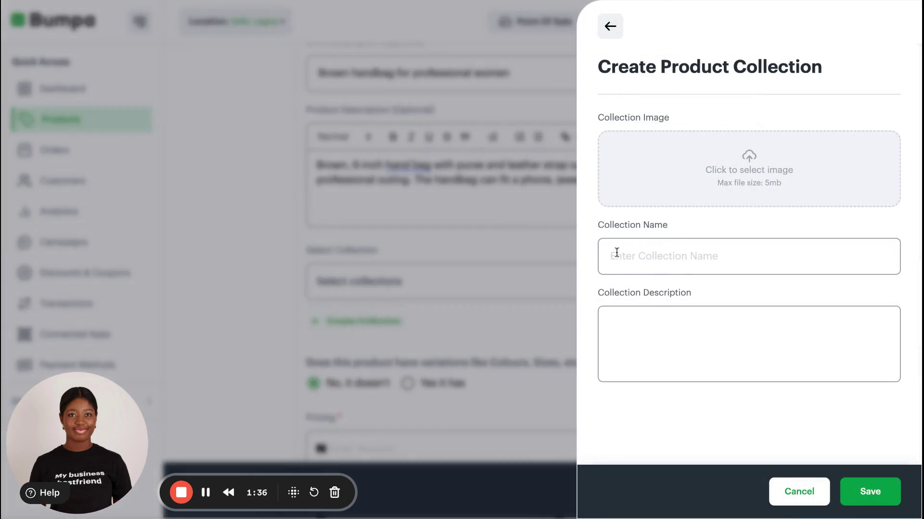
type("Handbags")
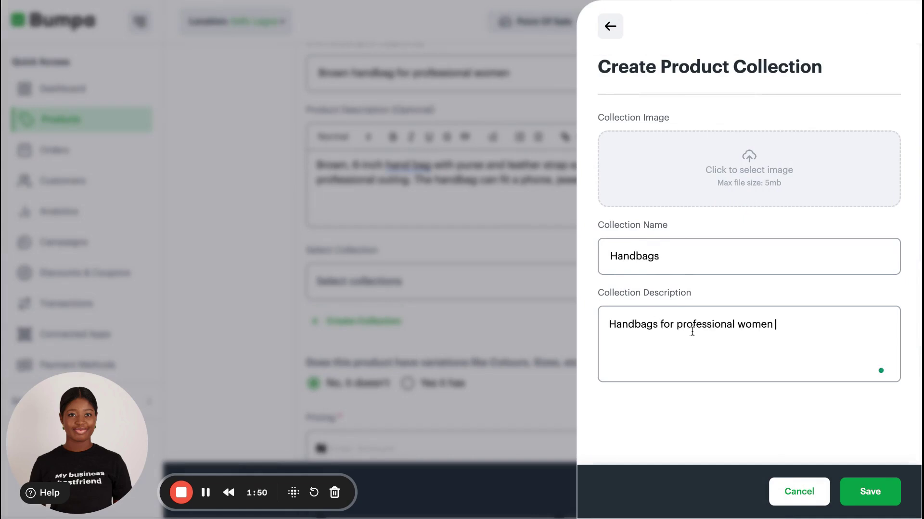
left_click(865, 499)
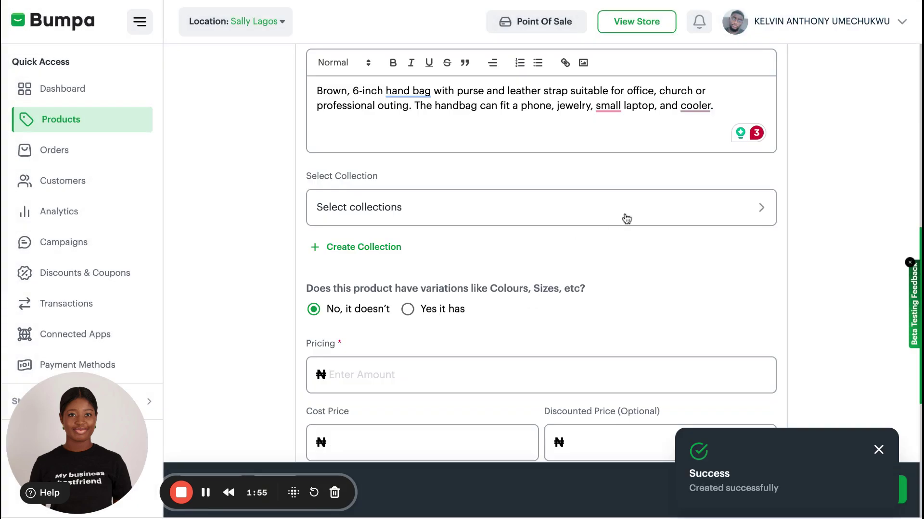
- Assign the product to the Handbags collection
left_click(639, 214)
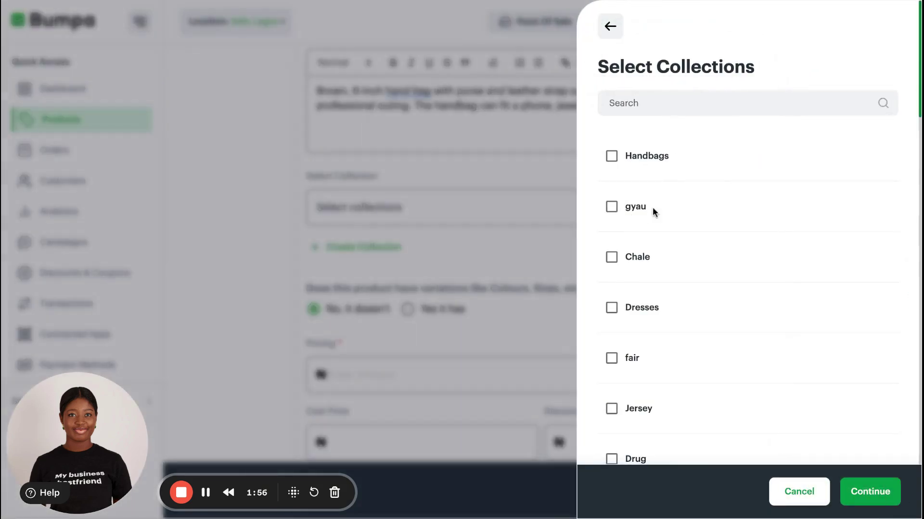
left_click(612, 157)
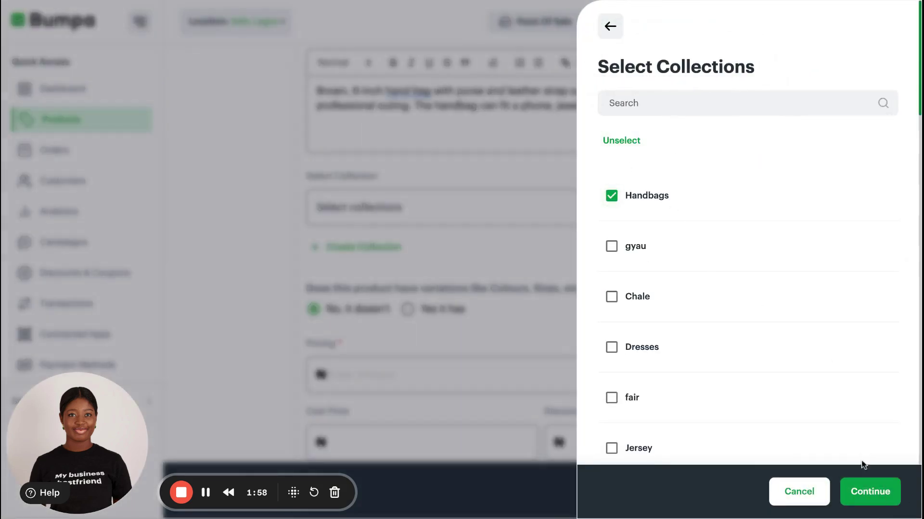
left_click(870, 491)
scroll(610, 318, "down", 1)
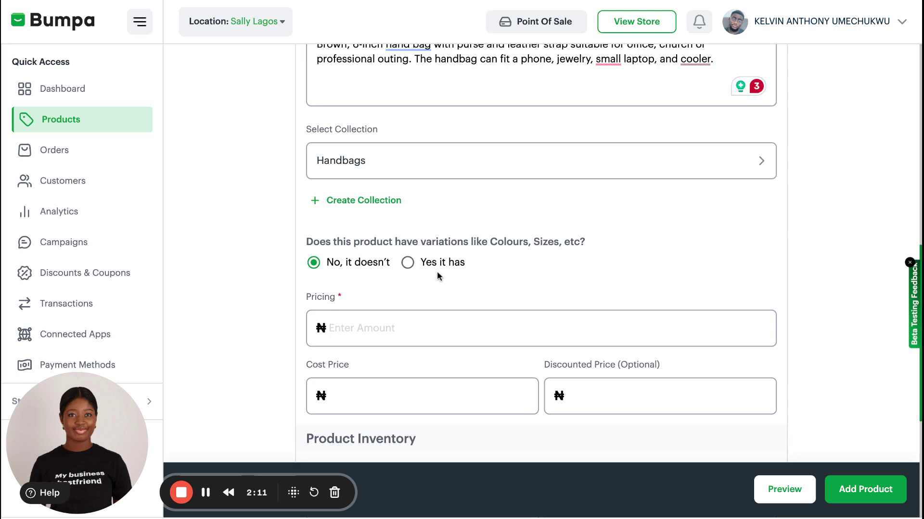
- Mark the handbag as having variations and keep pc as its unit of measurement
left_click(407, 262)
scroll(556, 327, "down", 1)
scroll(556, 327, "down", 1)
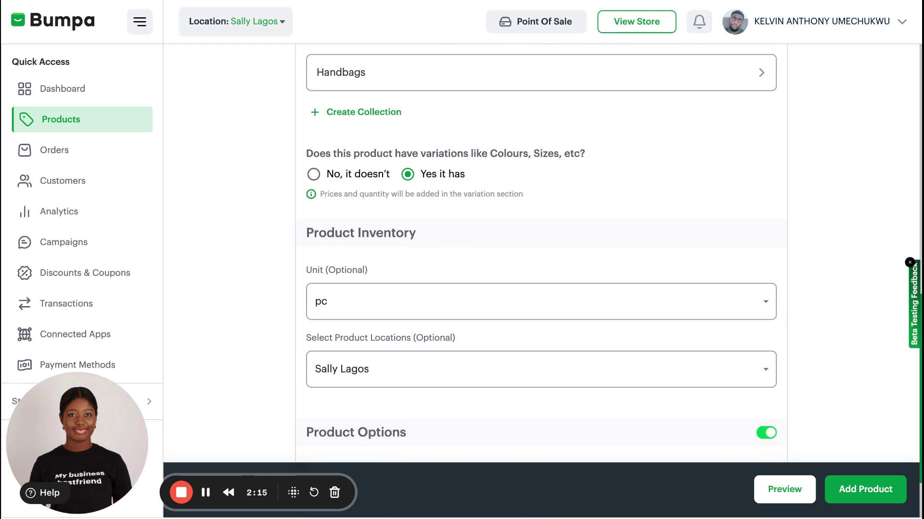
left_click(569, 307)
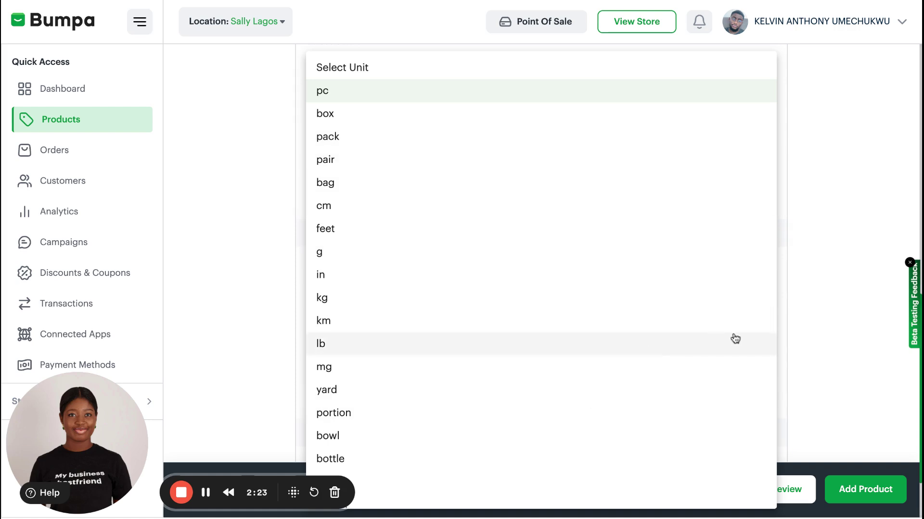
left_click(833, 260)
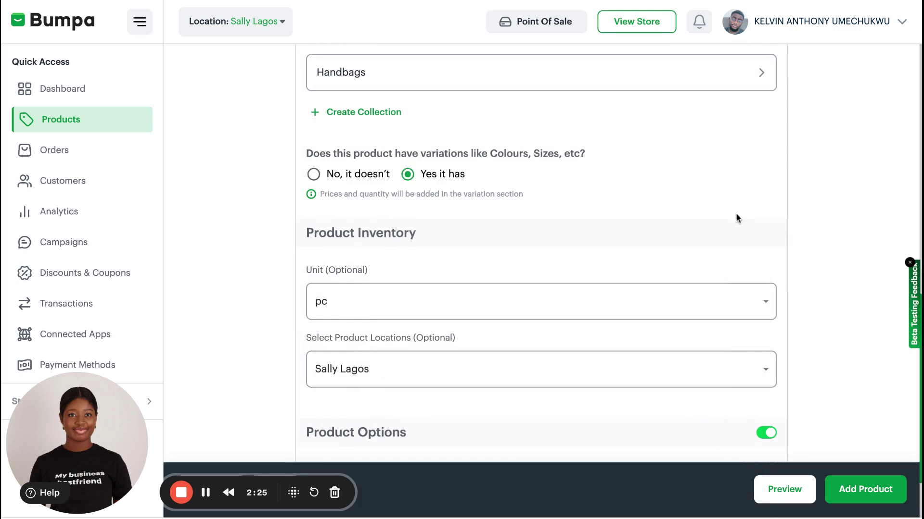
scroll(631, 265, "down", 2)
scroll(700, 314, "down", 1)
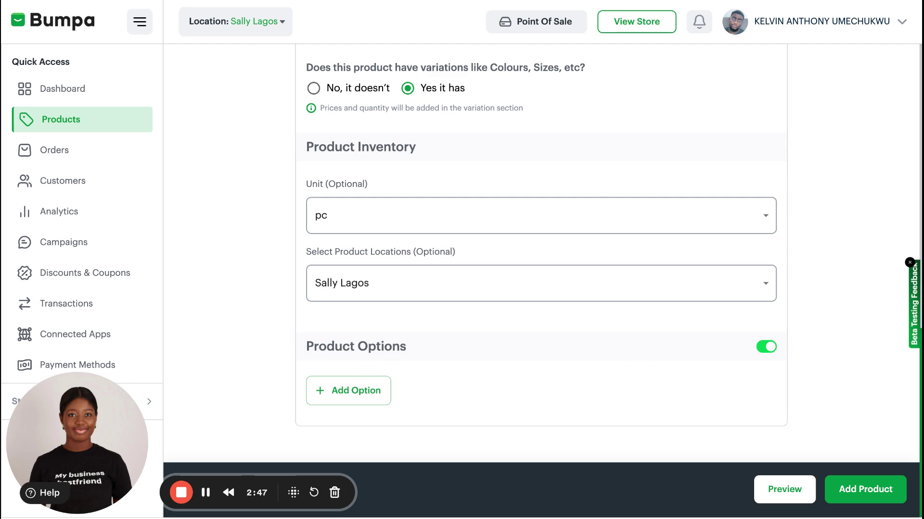
- Save a Size option with values L and XL, replacing the '6 inches' and '8 inches bag' entries
left_click(360, 397)
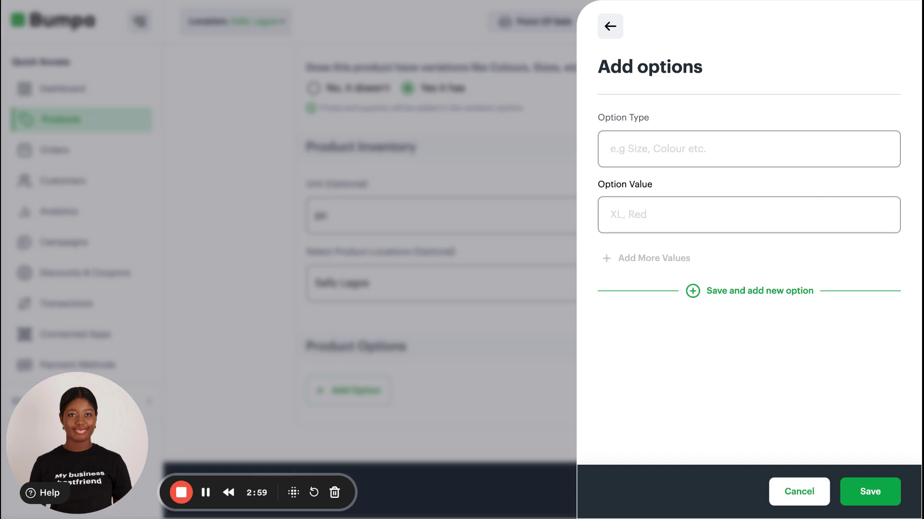
type("Size")
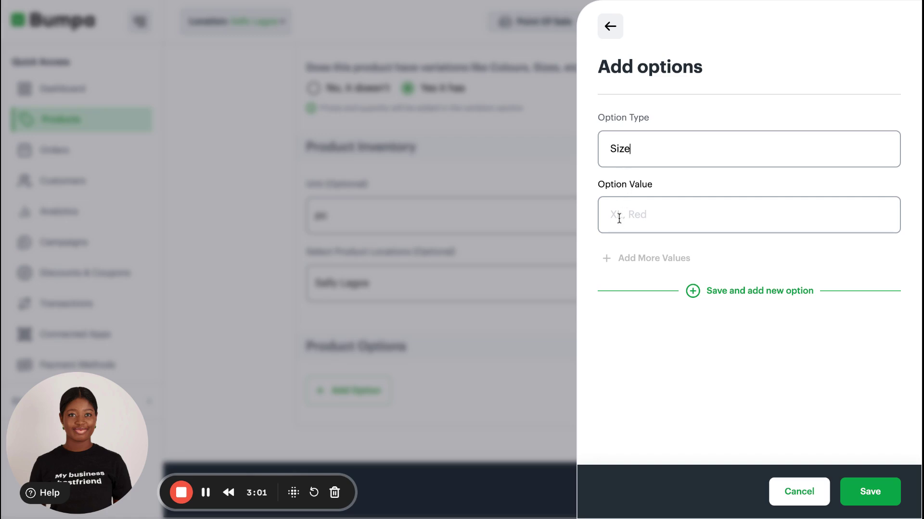
left_click(619, 217)
type("6 inches")
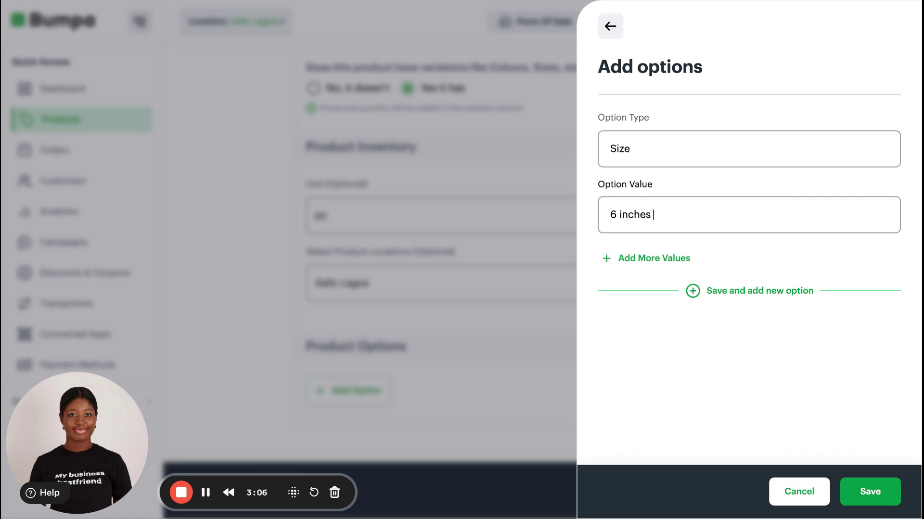
left_click(656, 258)
left_click(626, 263)
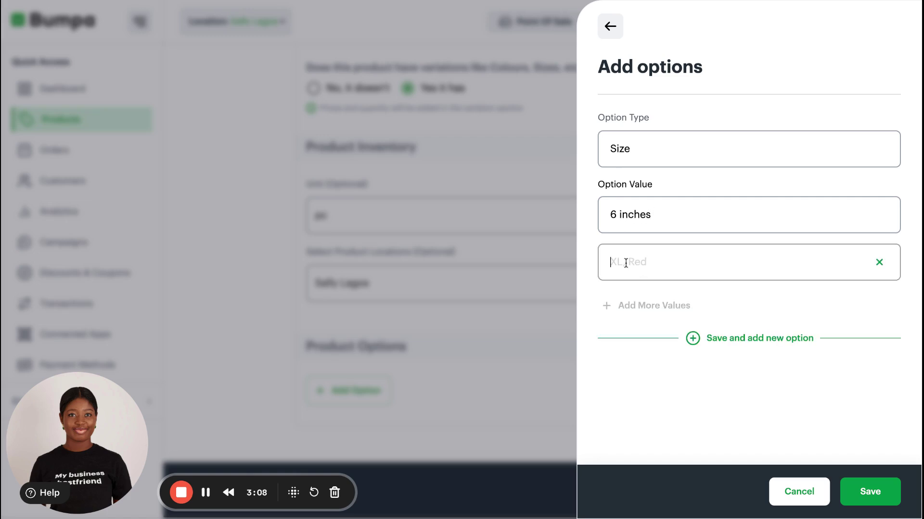
type("8 inches")
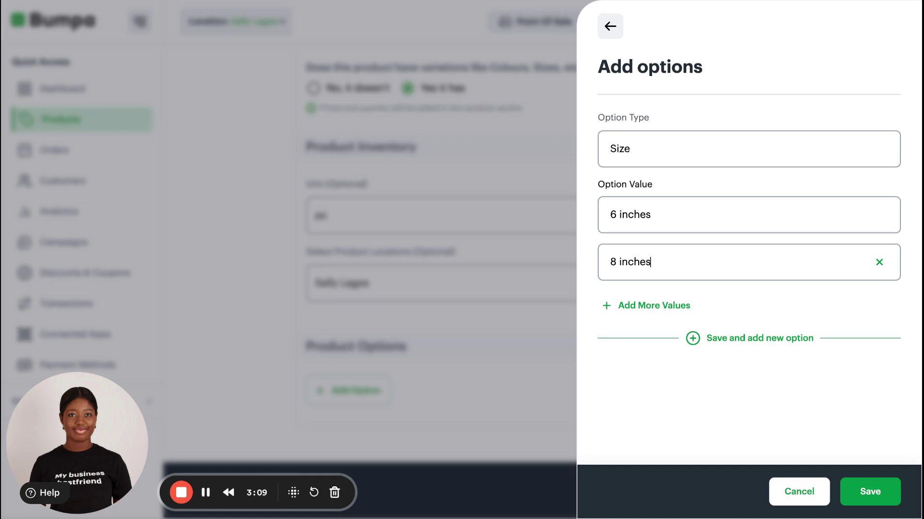
type(" bag")
left_click_drag(664, 217, 600, 222)
key("BackSpace")
type("L")
left_click_drag(668, 261, 605, 263)
key("BackSpace")
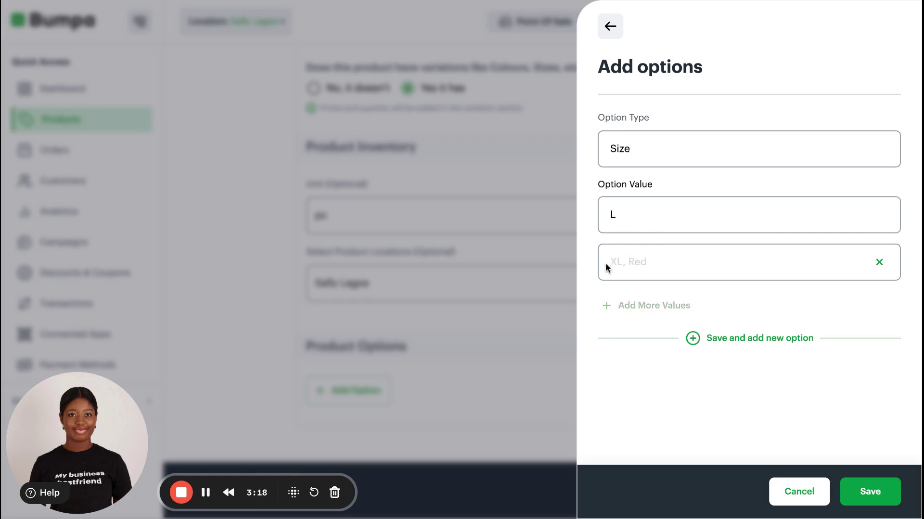
type("XL")
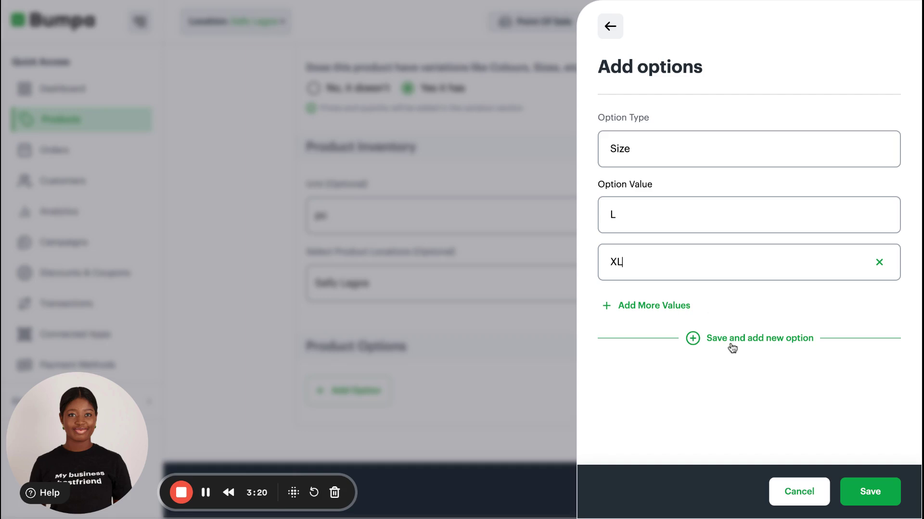
left_click(732, 347)
- Add a second option, Color, with values Brown and White
left_click(614, 210)
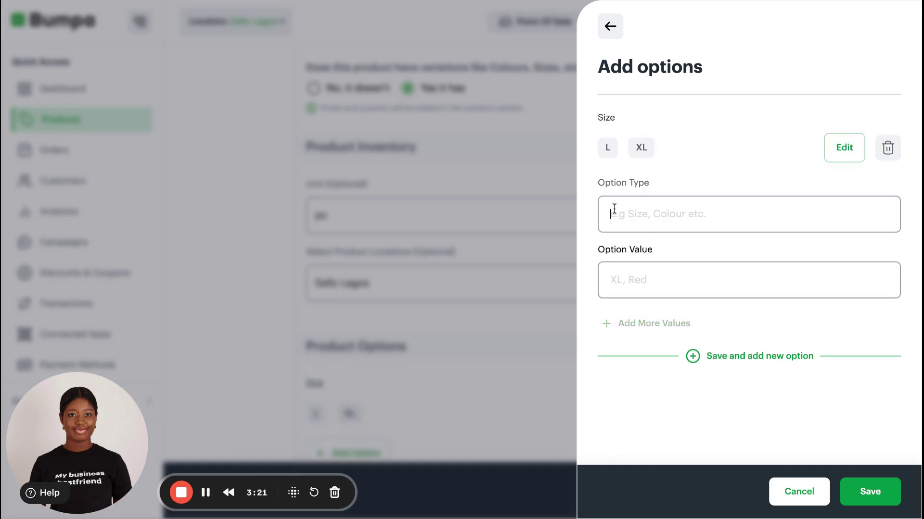
type("Color")
left_click(624, 282)
type("Brown")
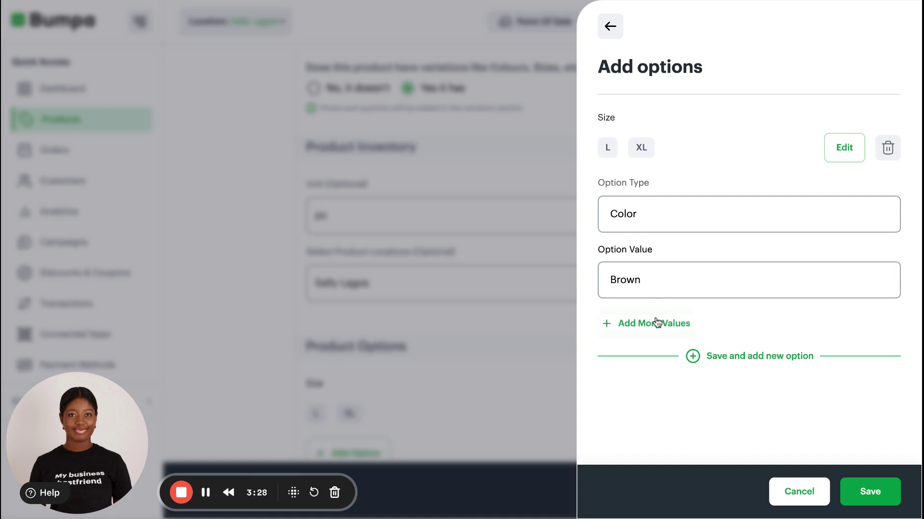
left_click(655, 323)
type("White")
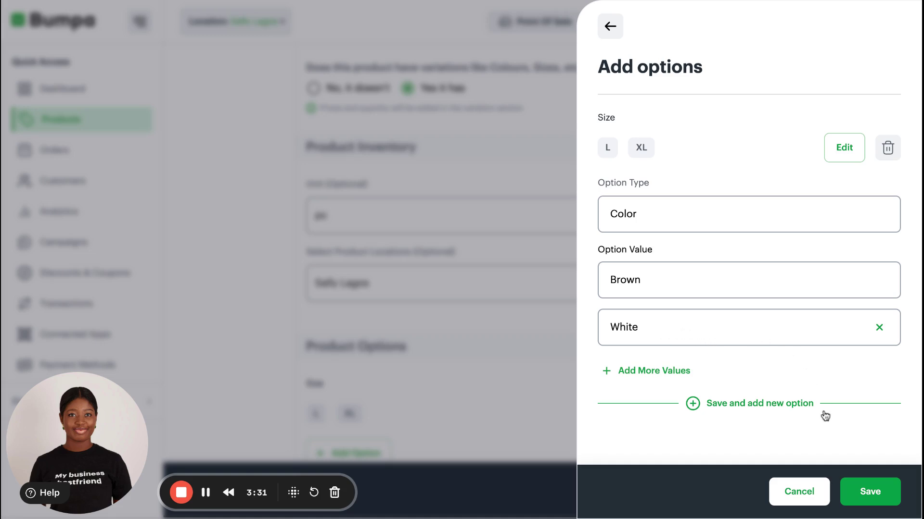
left_click(874, 493)
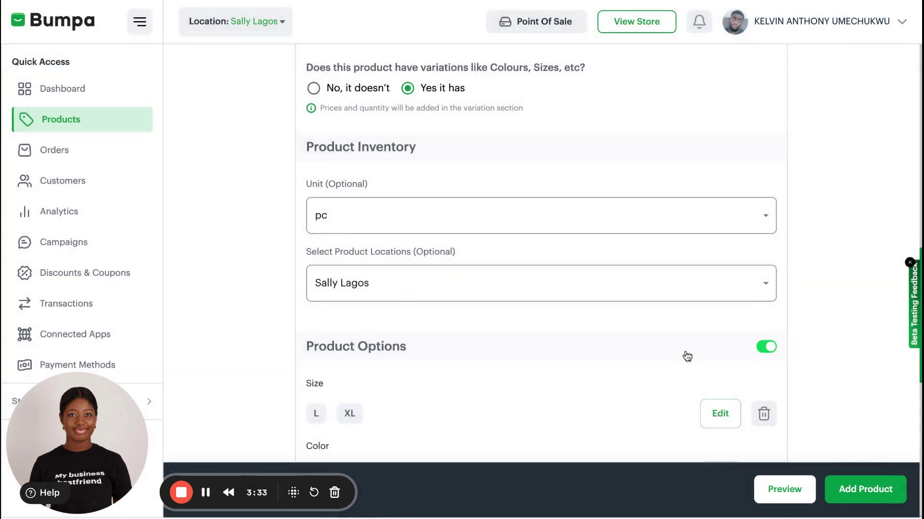
scroll(686, 354, "down", 10)
scroll(686, 355, "up", 5)
scroll(687, 356, "down", 3)
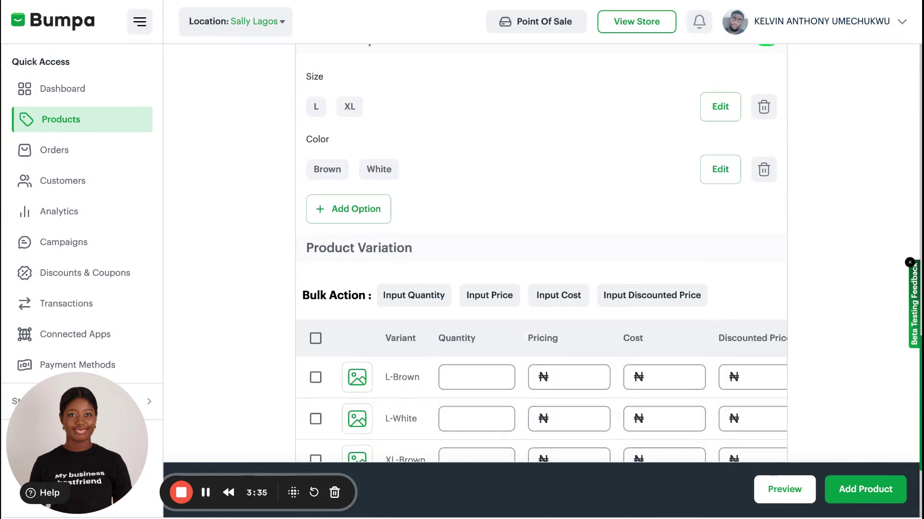
scroll(528, 264, "down", 1)
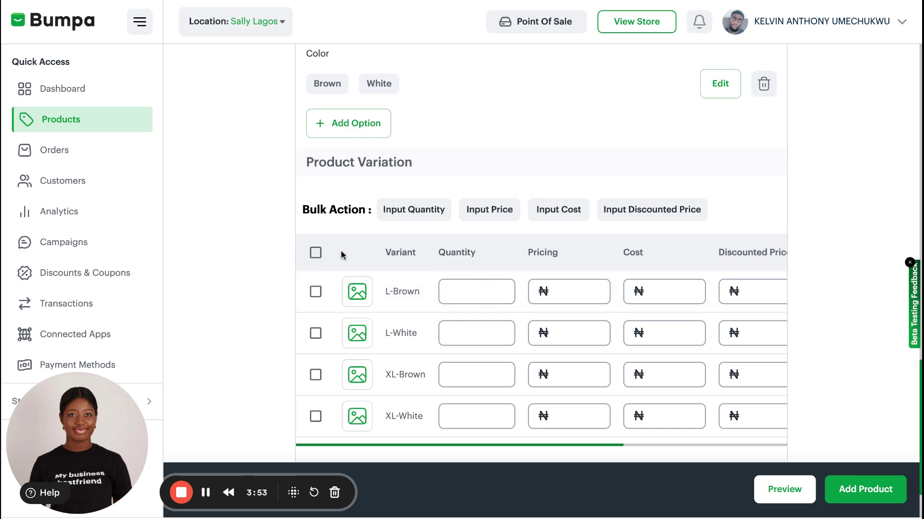
- Select all four variants and bulk-set their quantity to 10
left_click(316, 252)
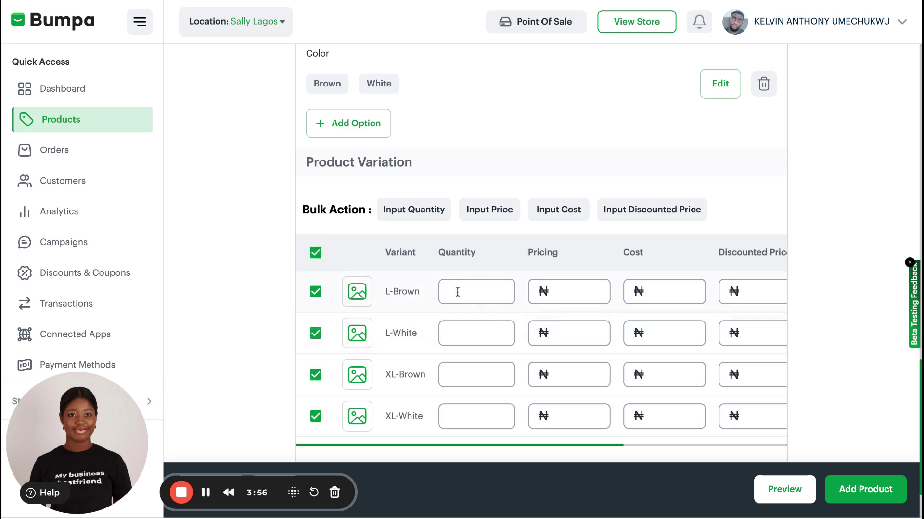
left_click(405, 211)
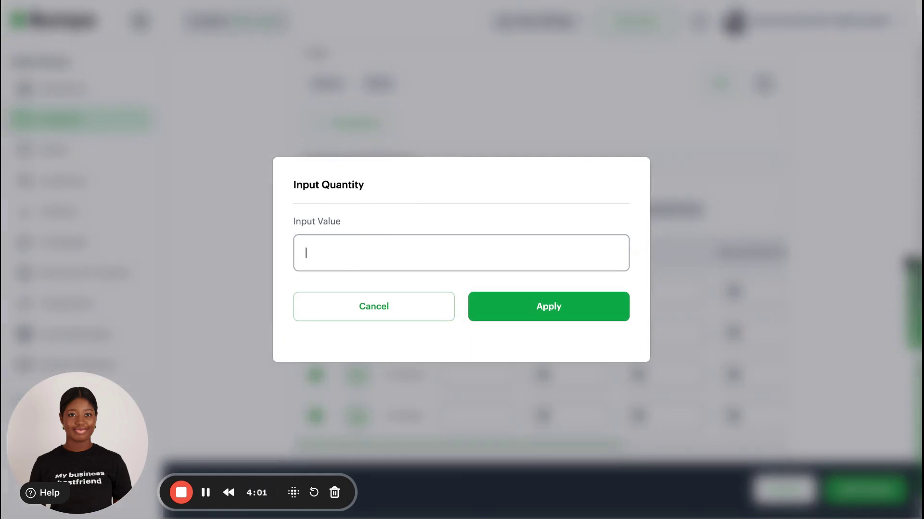
type("10")
left_click(501, 297)
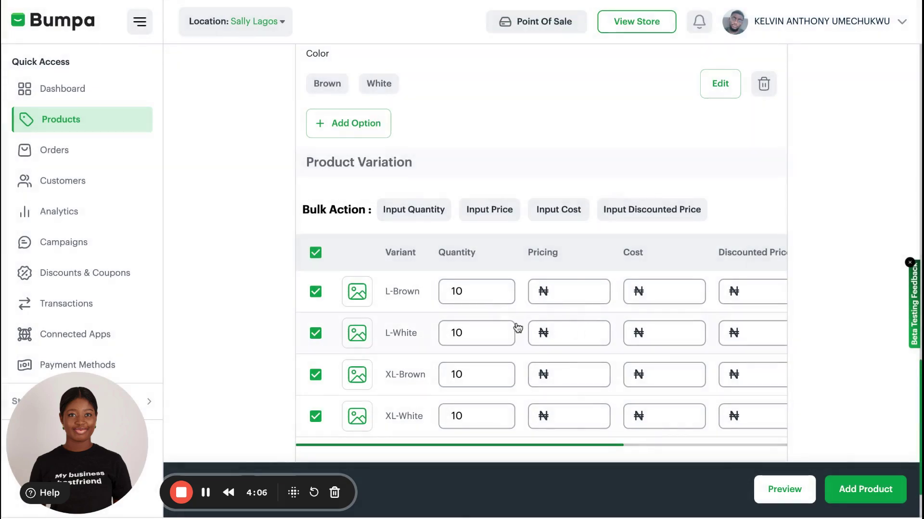
- Bulk-set the price of every variant to ₦20,000
left_click(488, 216)
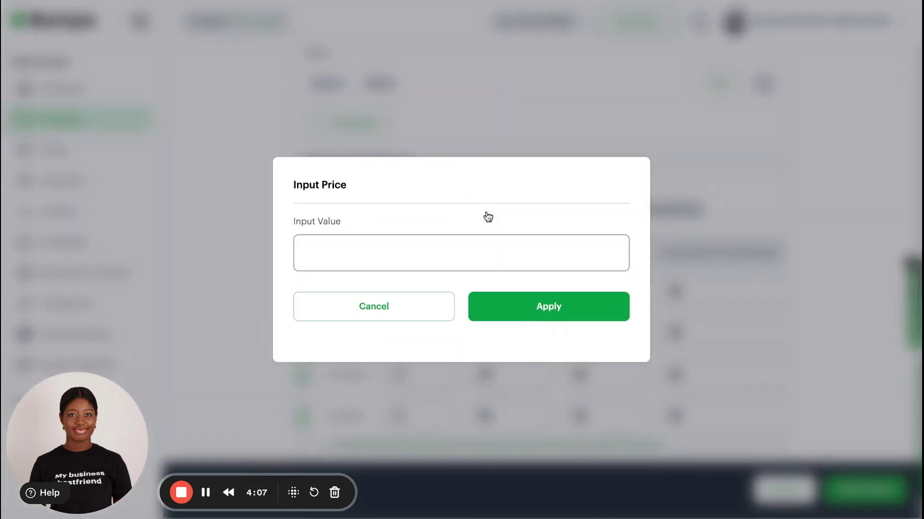
left_click(334, 253)
type("200000")
left_click(492, 306)
scroll(555, 349, "right", 2)
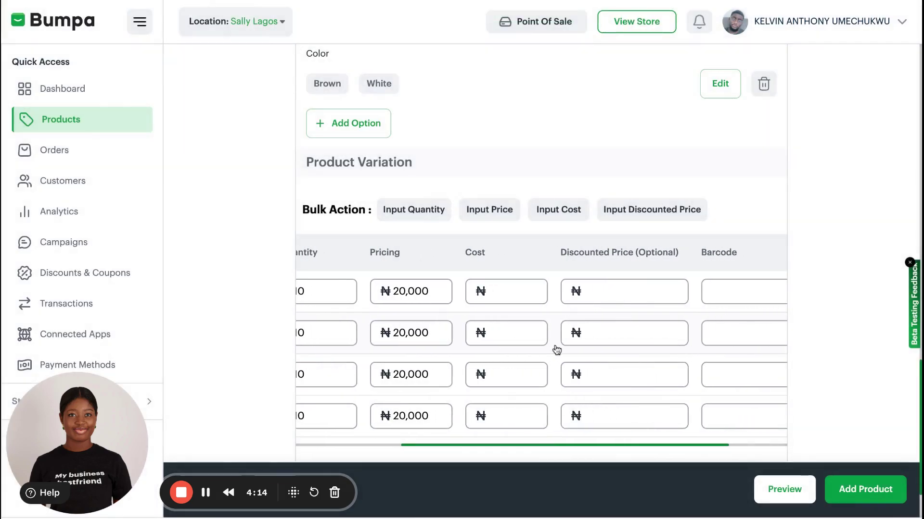
- Enter 10,000 as the bulk cost for all variants
left_click(547, 210)
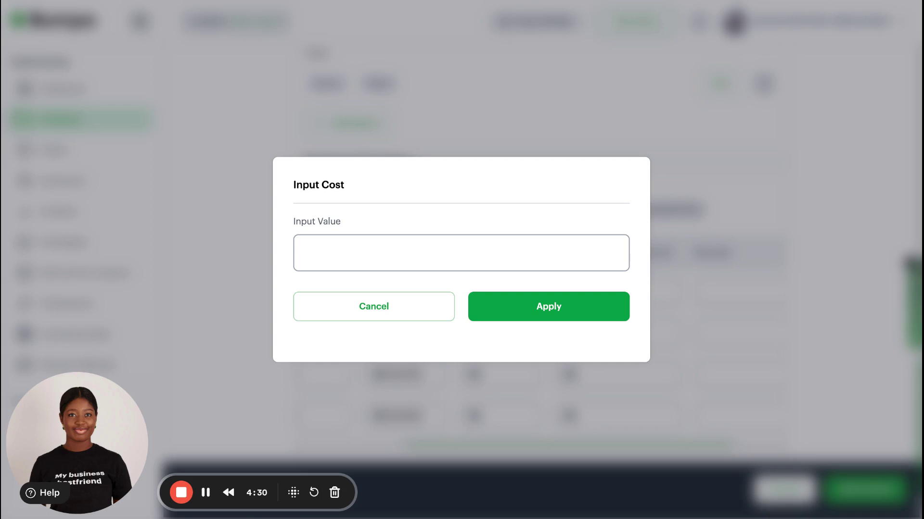
left_click(347, 253)
type("10,000")
- Apply the ₦10,000 cost to all four variants and review the variant table
left_click(501, 314)
scroll(556, 332, "right", 2)
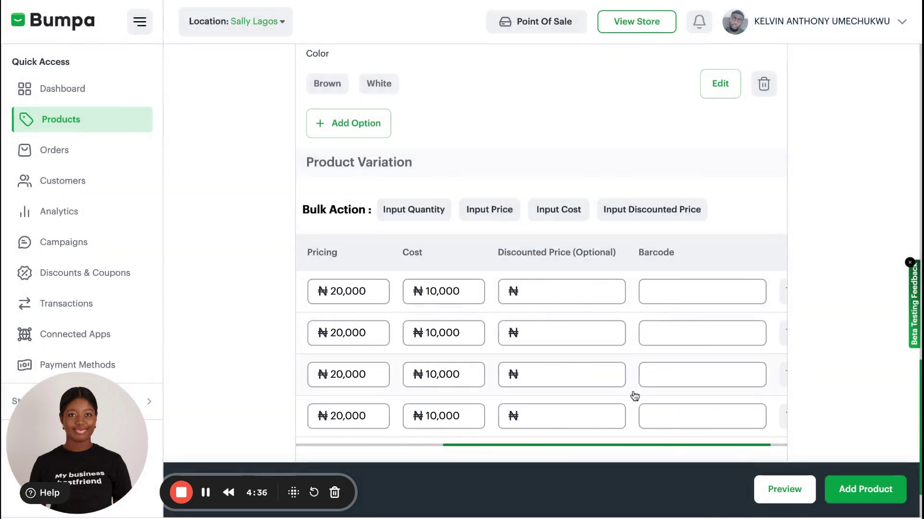
scroll(633, 396, "right", 1)
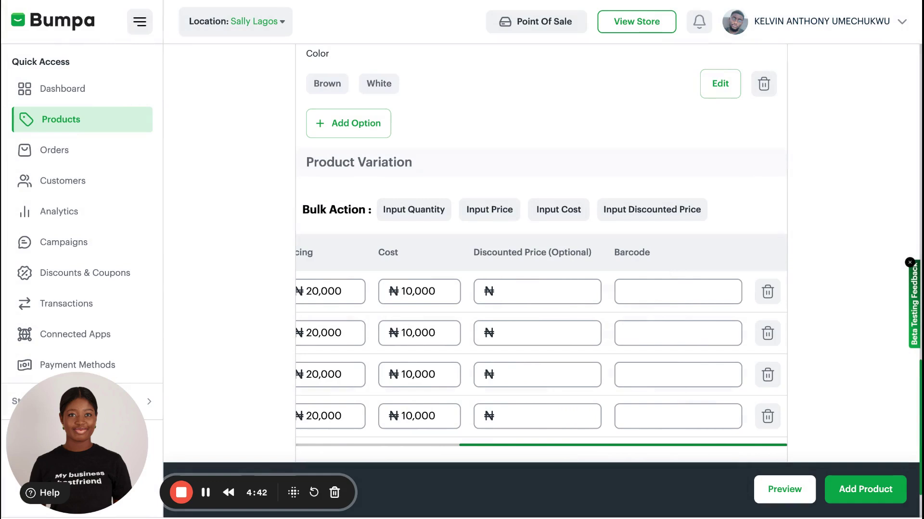
scroll(753, 310, "down", 2)
scroll(753, 310, "left", 5)
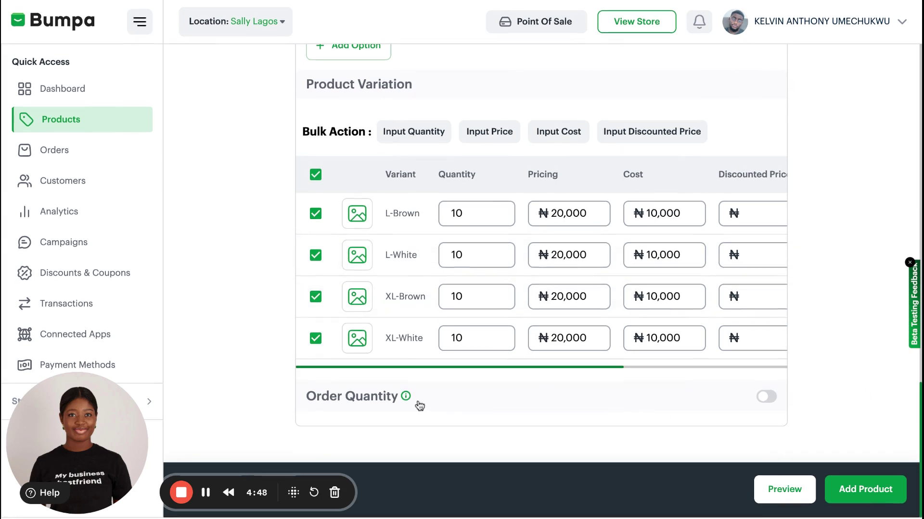
mouse_move(409, 397)
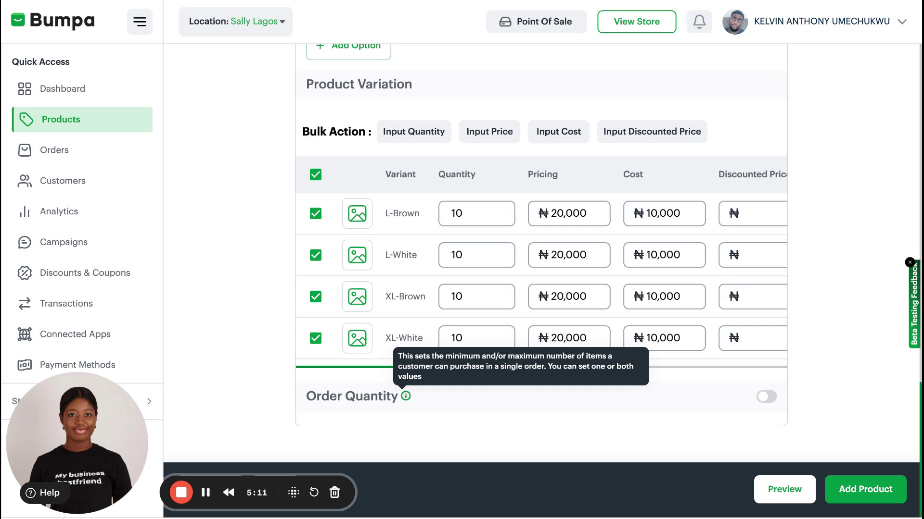
- Enable order quantity limits and bulk-set every variant's minimum to 2
left_click(777, 398)
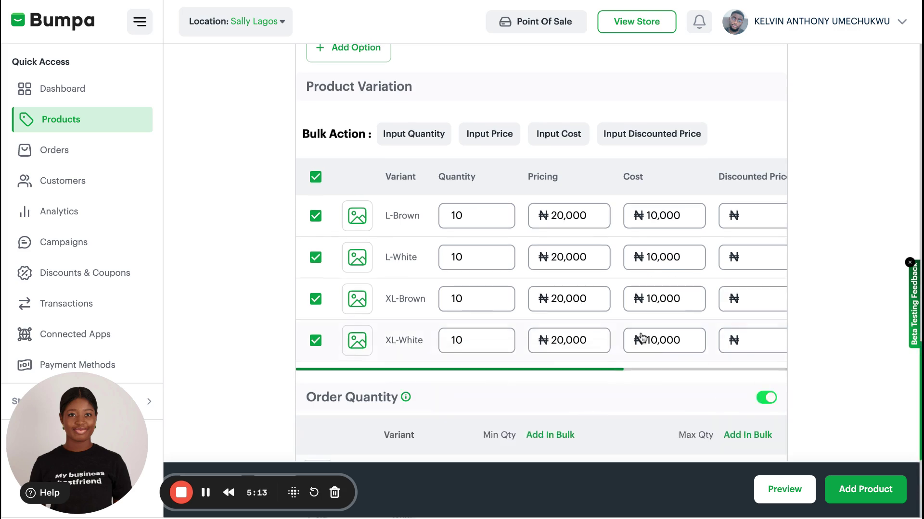
scroll(641, 338, "down", 2)
scroll(641, 338, "down", 3)
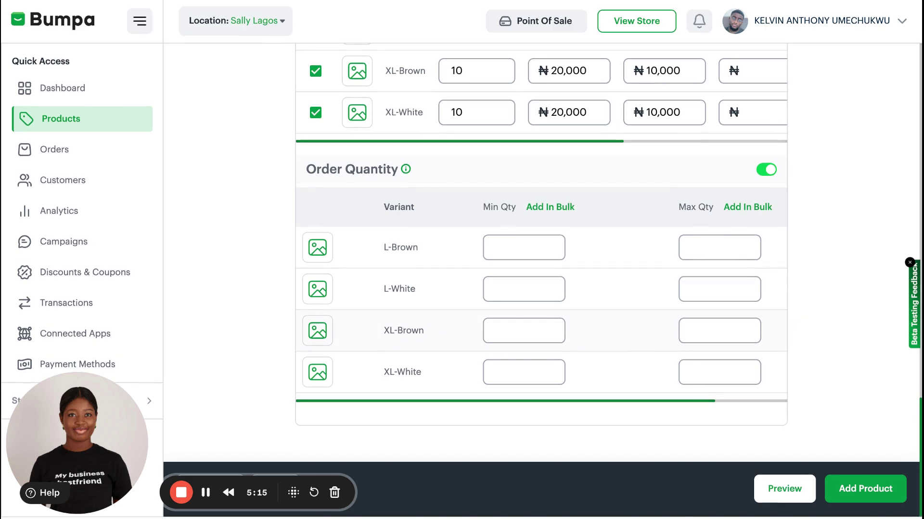
left_click(550, 207)
type("2")
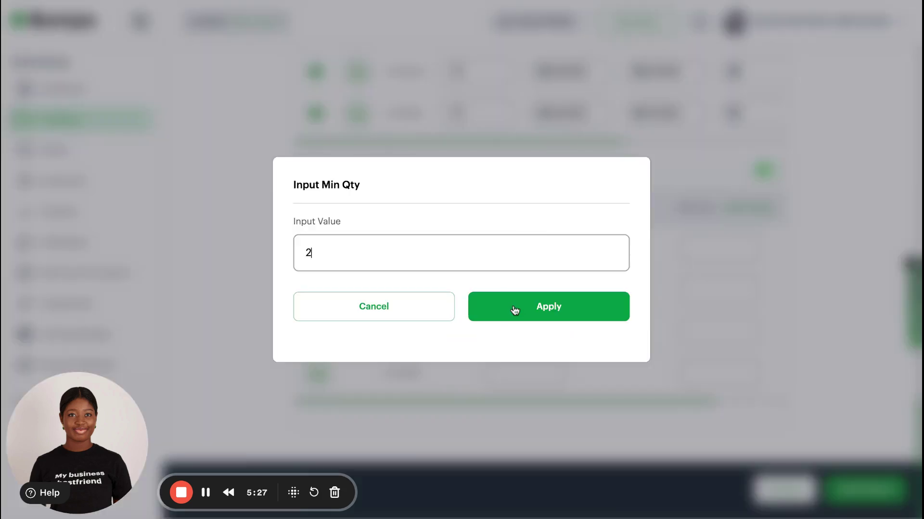
left_click(515, 311)
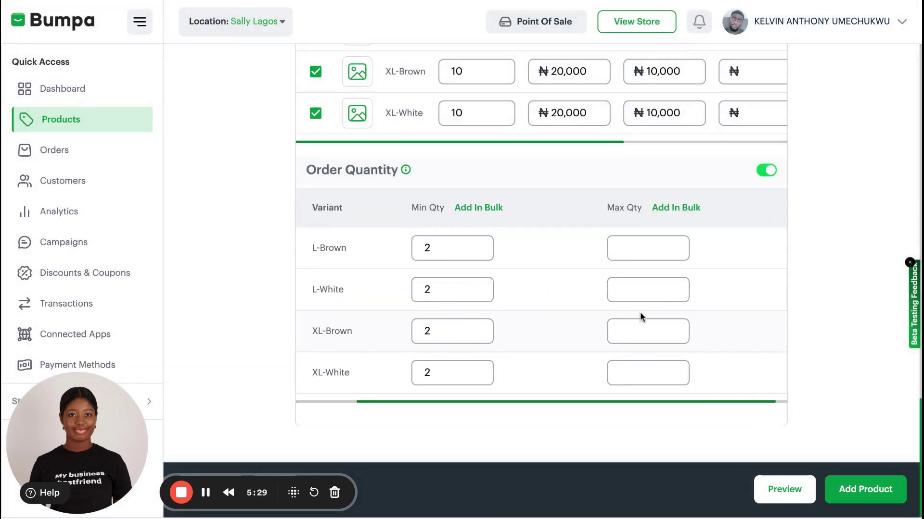
- Bulk-set every variant's maximum order quantity to 5
left_click(660, 208)
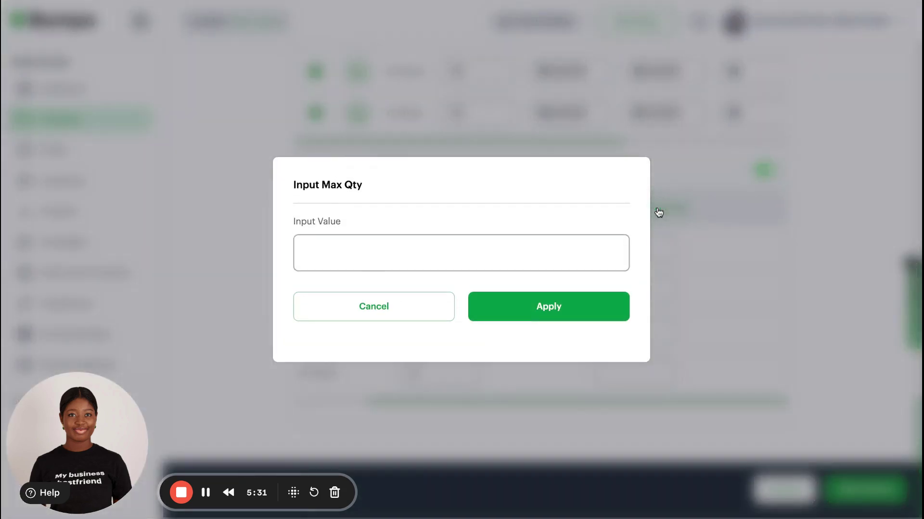
left_click(315, 253)
type("5")
left_click(491, 318)
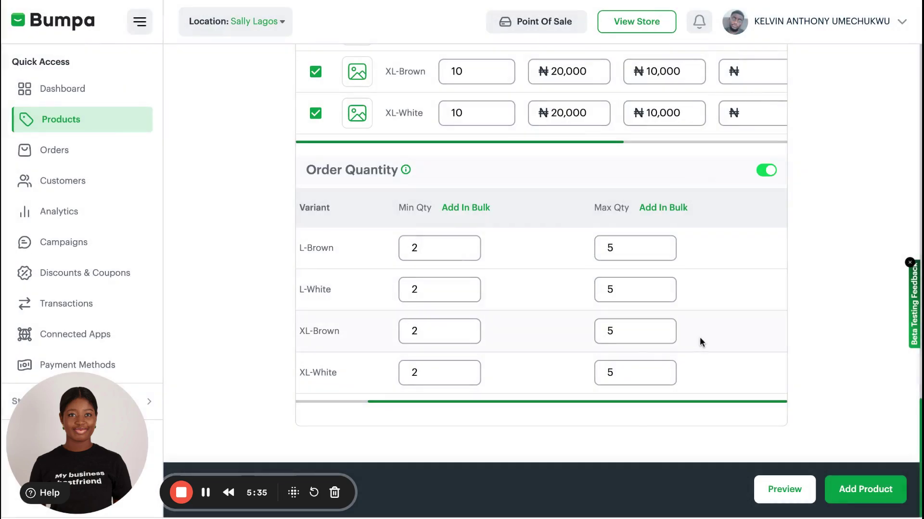
- Save Chanel Brown Handbag as a new product in the store
left_click(866, 491)
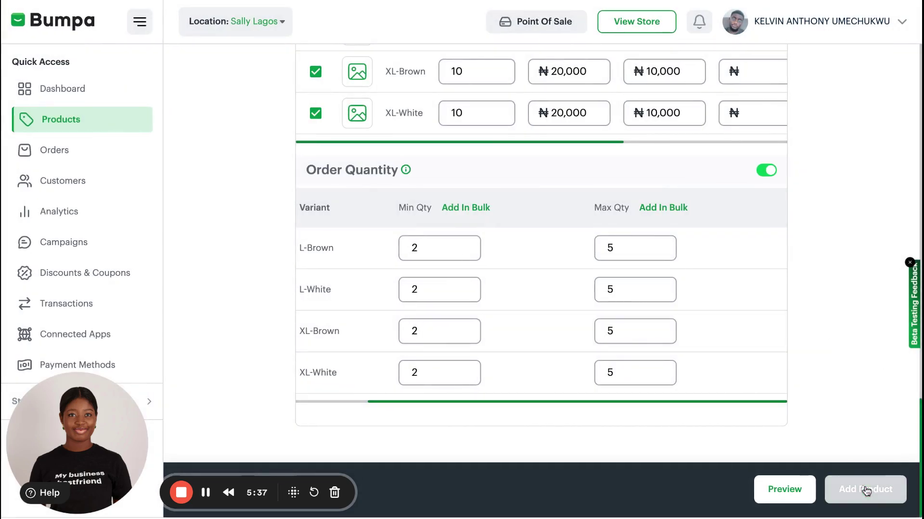